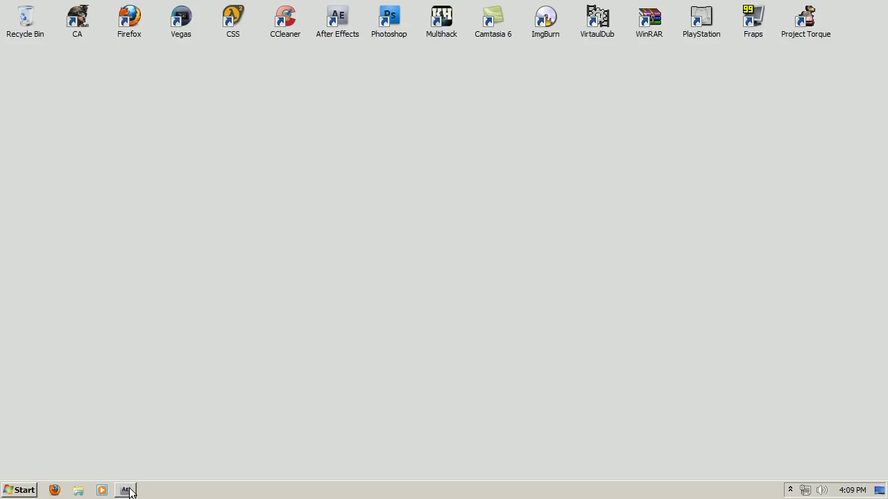
Restore After Effects and create a new composition named 3D.
mouse_move(129, 491)
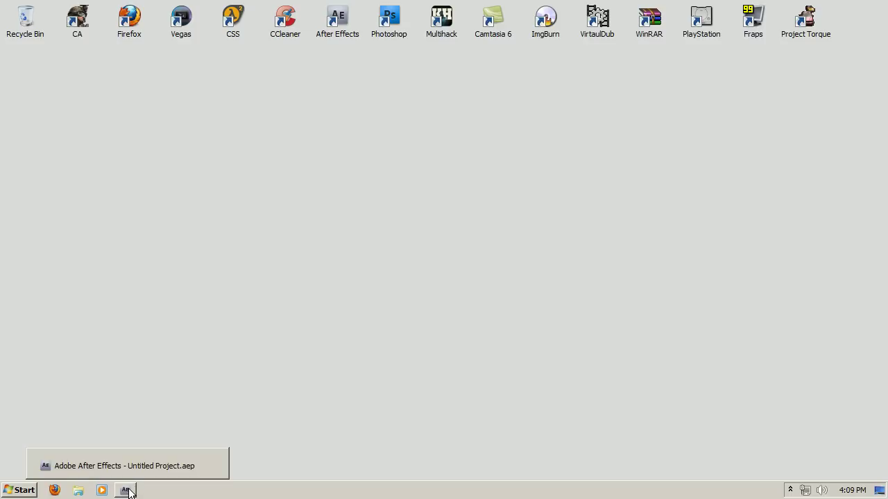
click(126, 490)
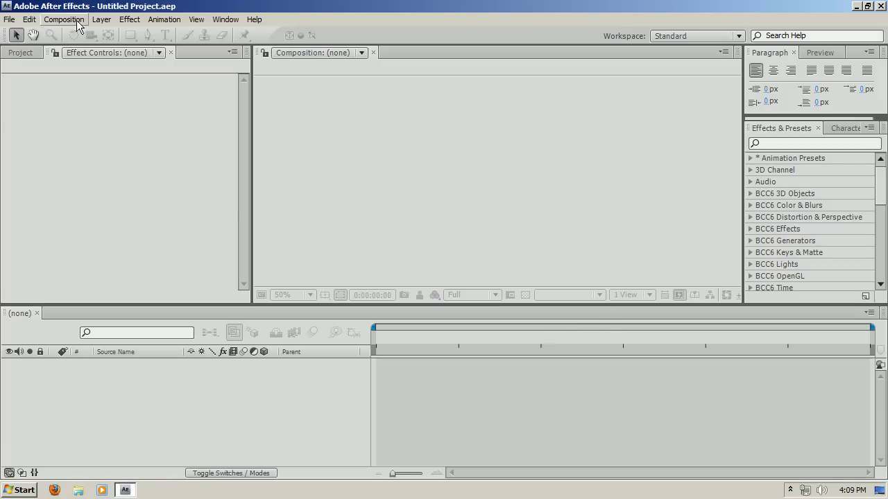
click(64, 19)
click(73, 33)
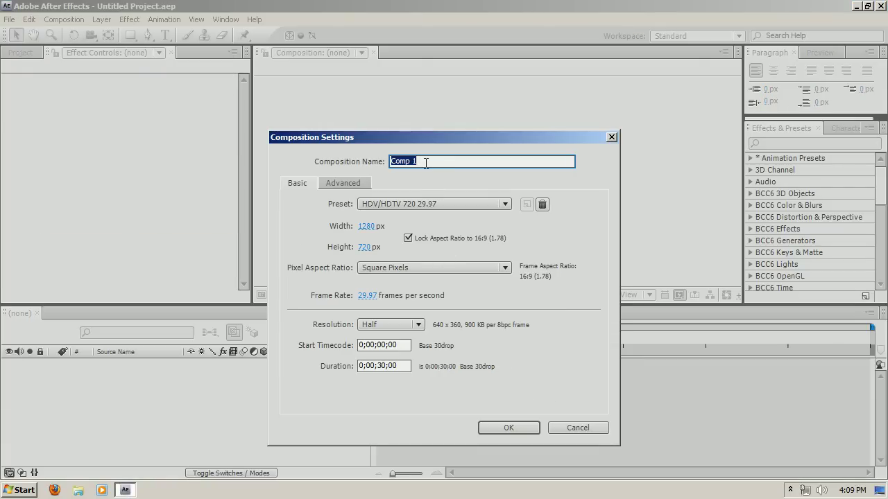
text(3d)
key(BackSpace)
text(D)
click(489, 425)
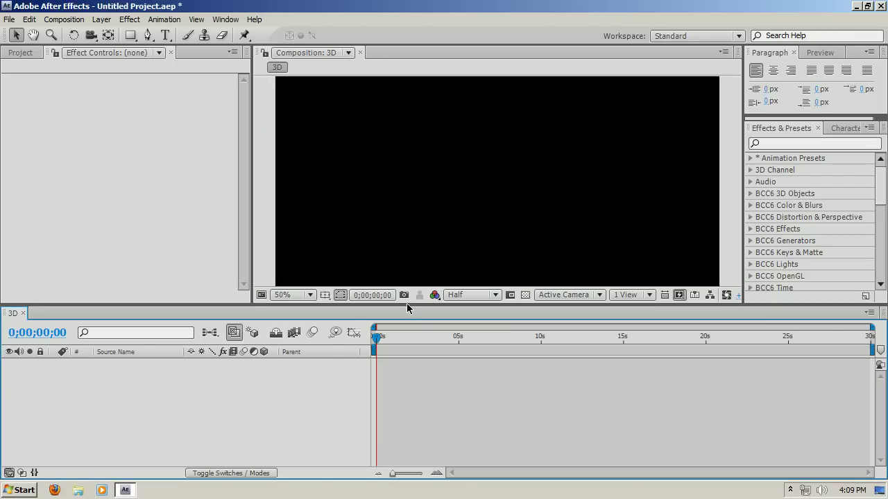
Add a new solid layer named image.
click(102, 19)
mouse_move(111, 34)
click(336, 43)
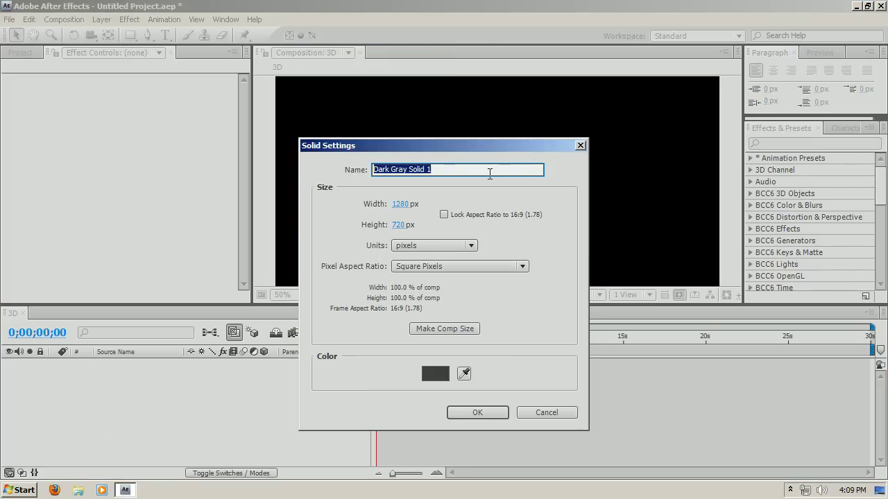
text(image)
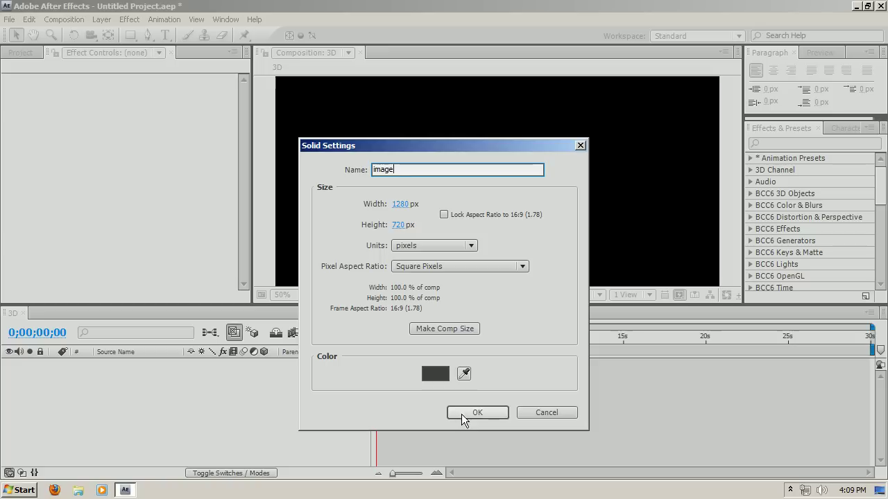
click(463, 415)
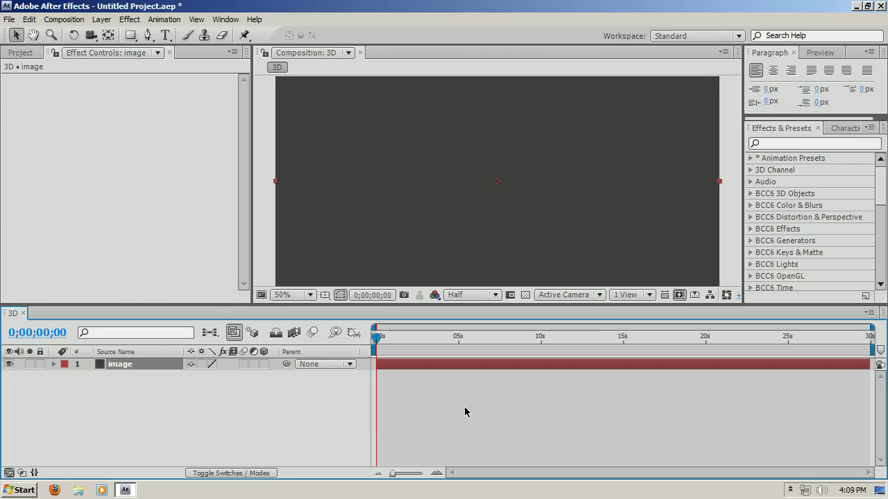
Apply the Zaxwerks 3D Invigorator effect to the image solid.
click(129, 19)
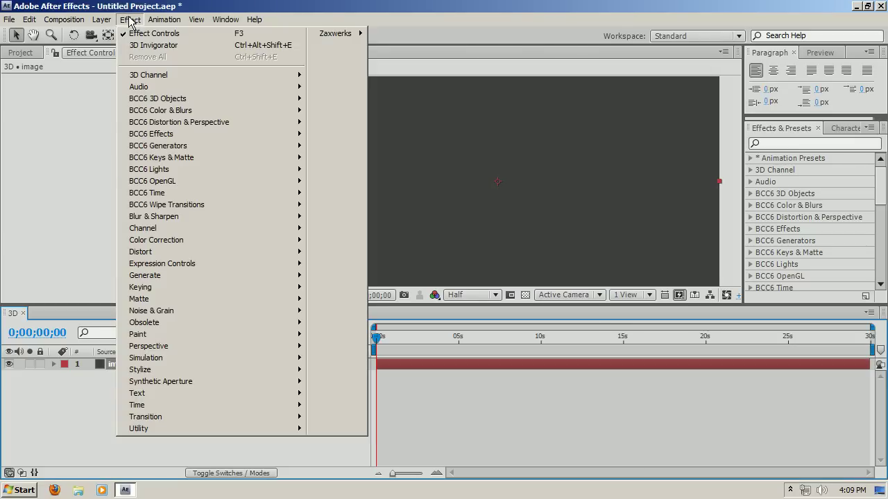
mouse_move(149, 431)
mouse_move(351, 33)
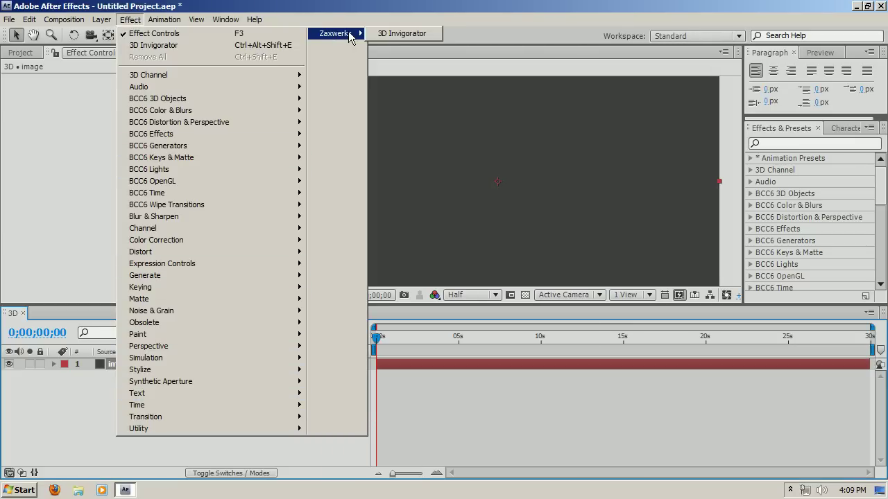
click(406, 33)
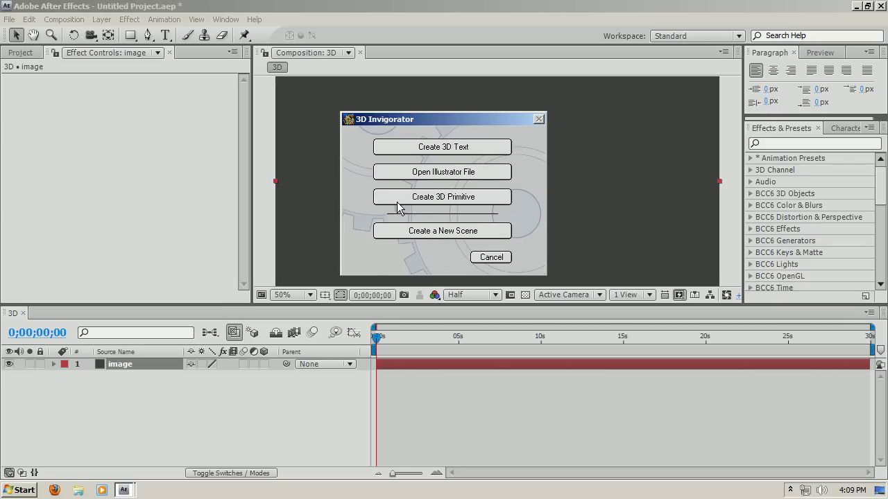
Create 3D Invigorator lettering reading TEXT in Arial Black at size 72.
click(442, 148)
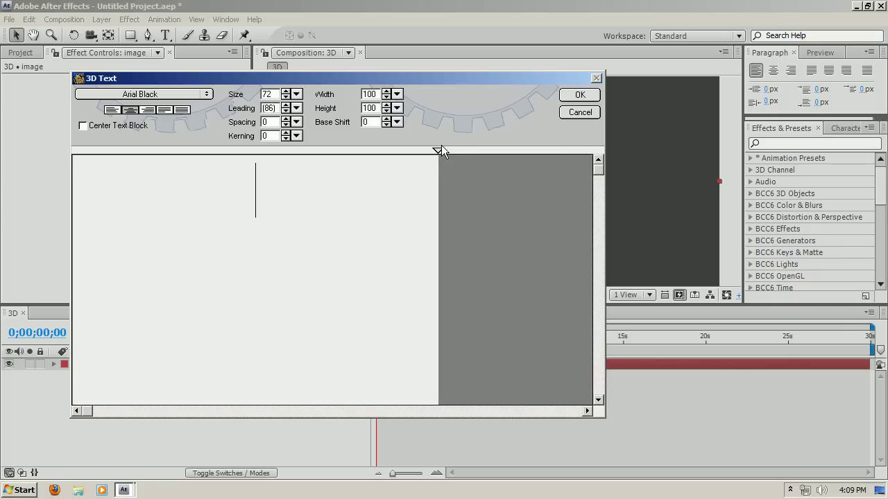
text(TEXT)
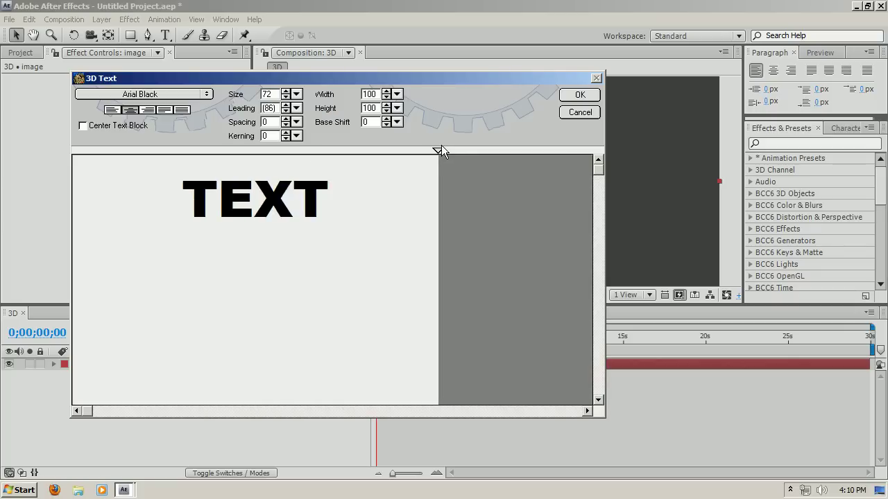
click(579, 95)
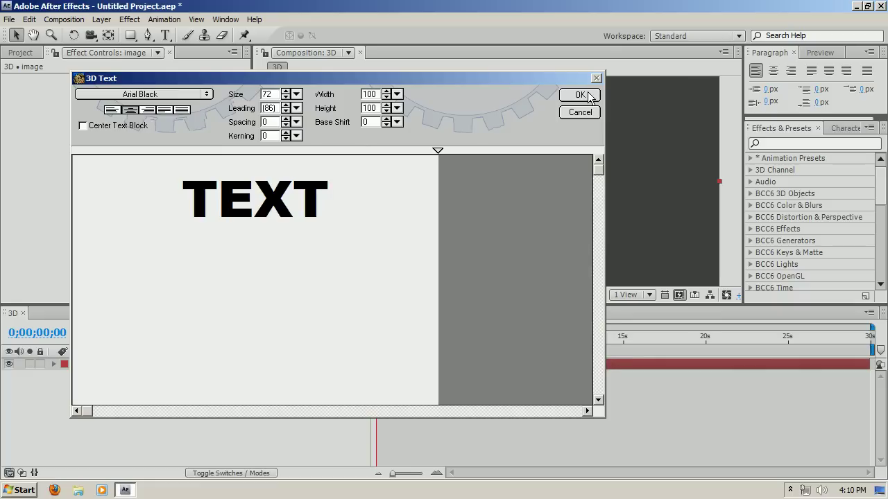
Set the comp preview to Full resolution at 100% and move TEXT slightly lower.
key(Caps_Lock)
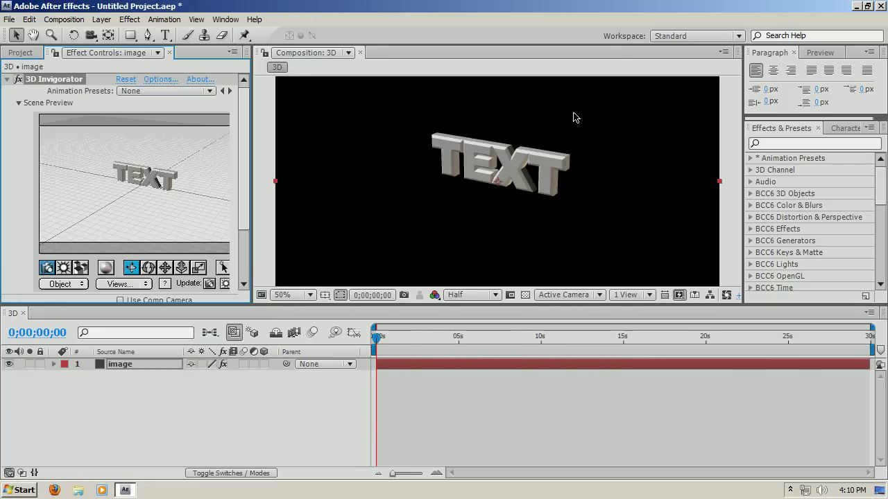
click(496, 296)
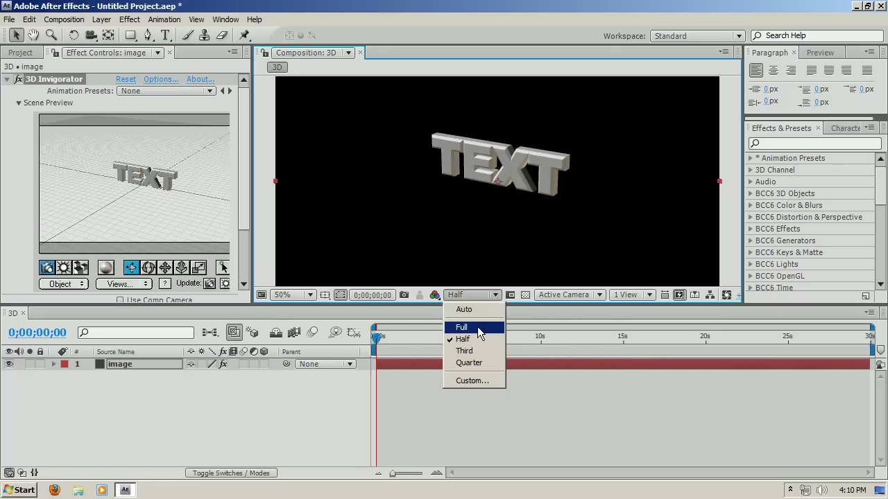
click(478, 333)
key(slash)
drag(487, 249, 483, 274)
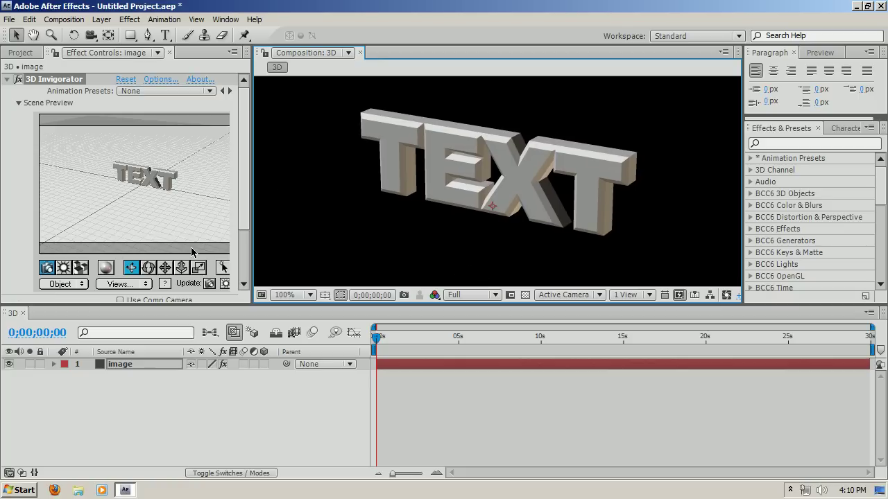
Turn the TEXT to face the viewer in Scene Preview and enlarge the effect panels.
click(149, 270)
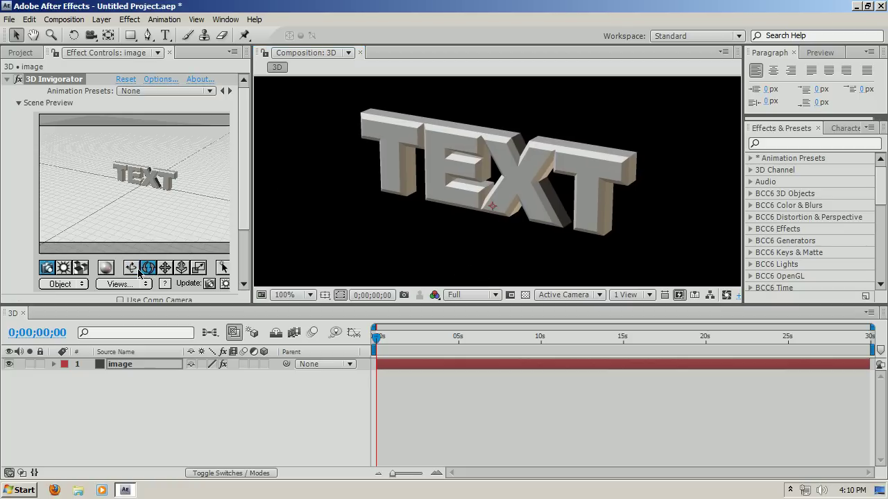
click(131, 268)
drag(157, 184, 223, 178)
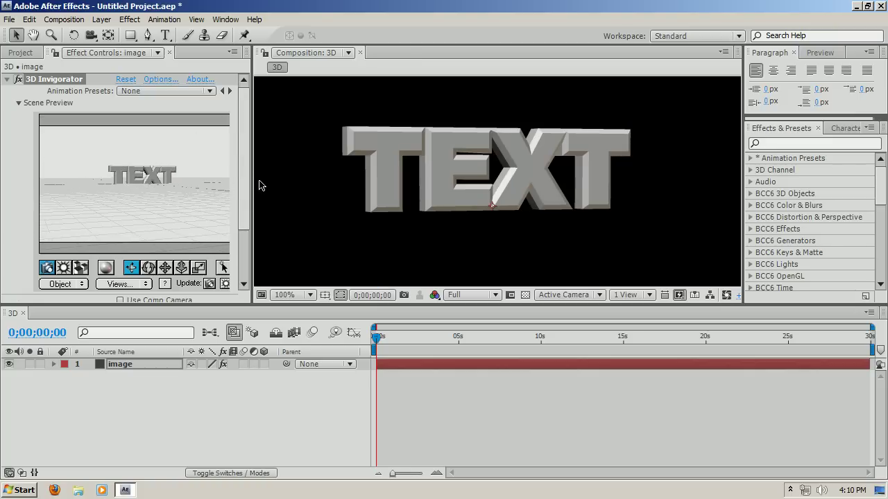
drag(223, 303, 224, 326)
drag(253, 276, 279, 280)
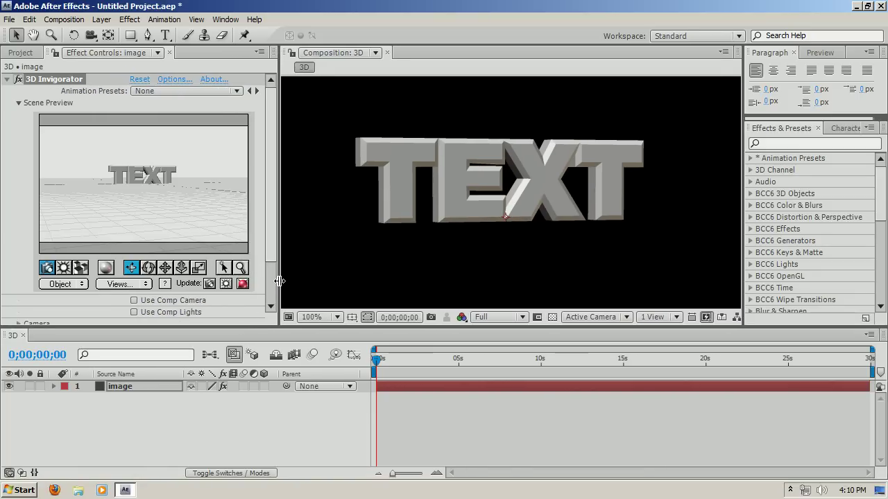
Apply the red glossy style in the Invigorator Set-Up Window, test-render, and confirm with OK.
click(242, 284)
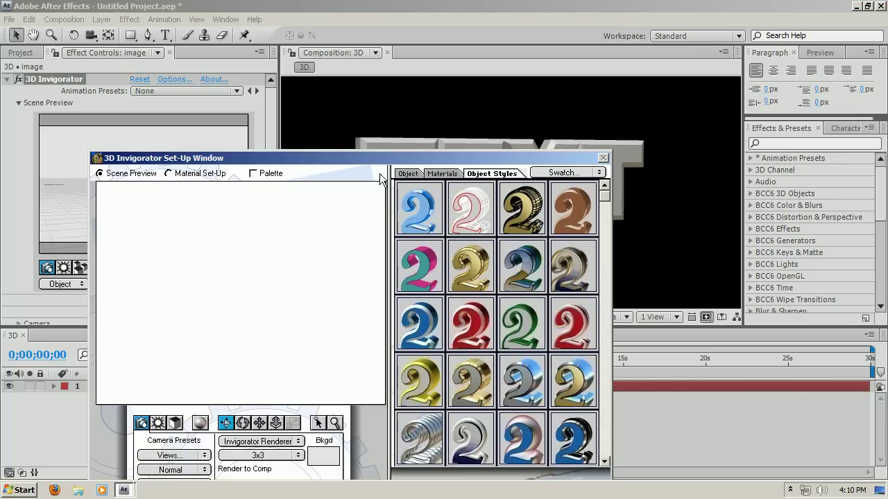
drag(383, 158, 415, 54)
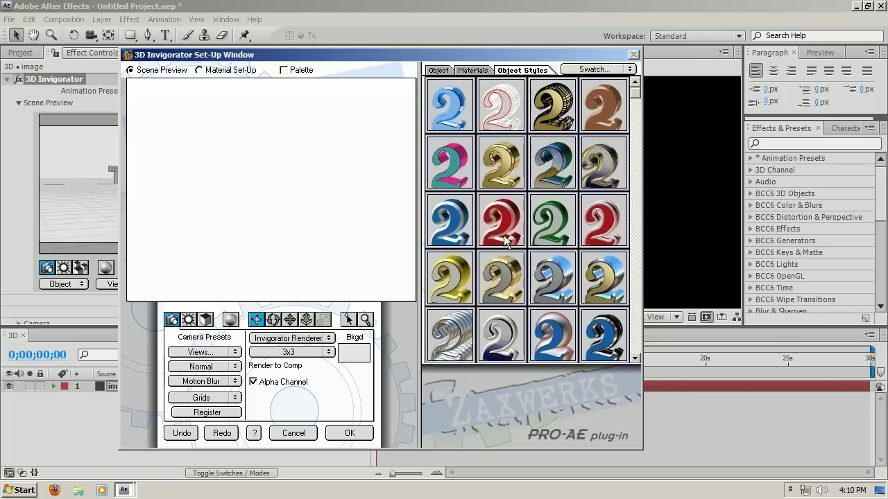
drag(507, 224, 375, 262)
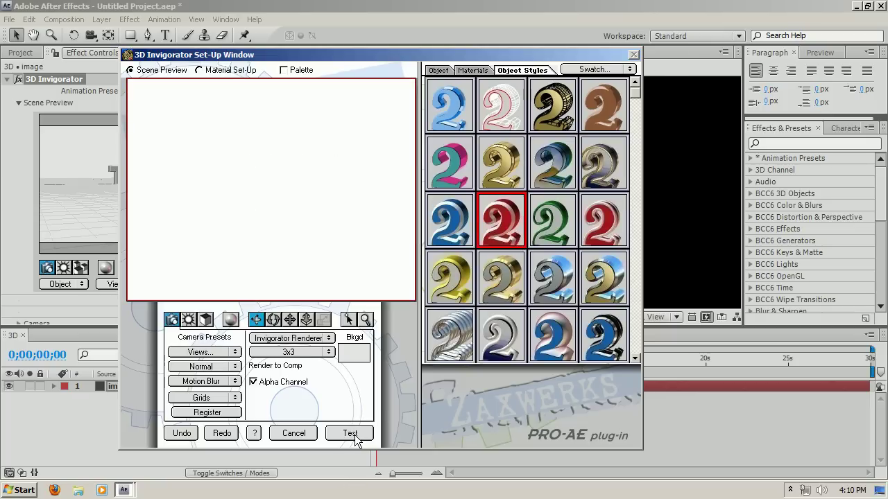
click(350, 434)
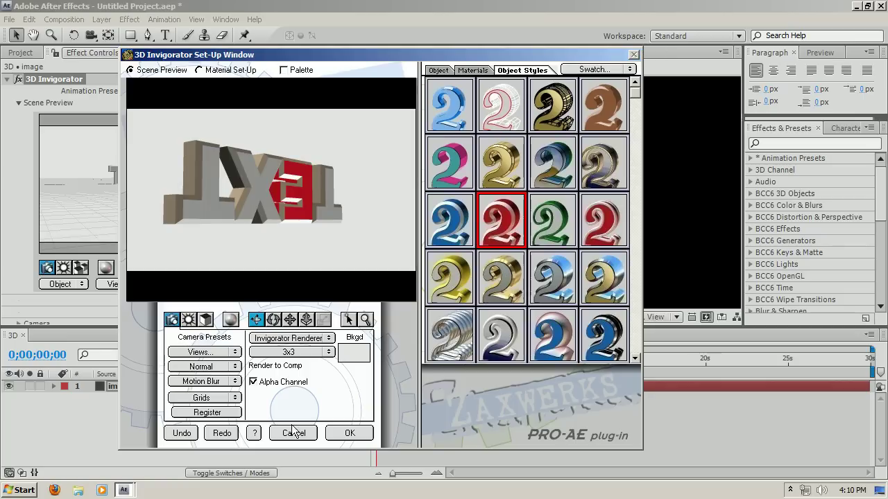
click(345, 437)
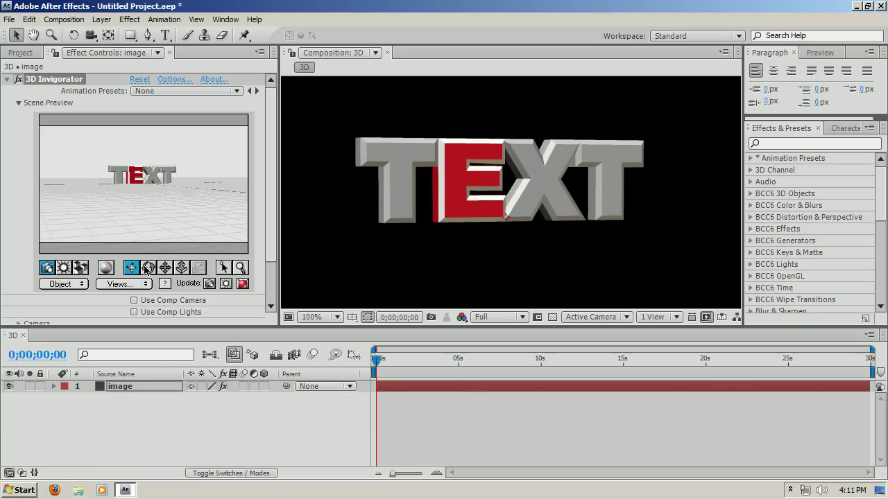
Shift TEXT in the comp and rotate the Scene Preview to a side view and back.
drag(412, 208, 401, 206)
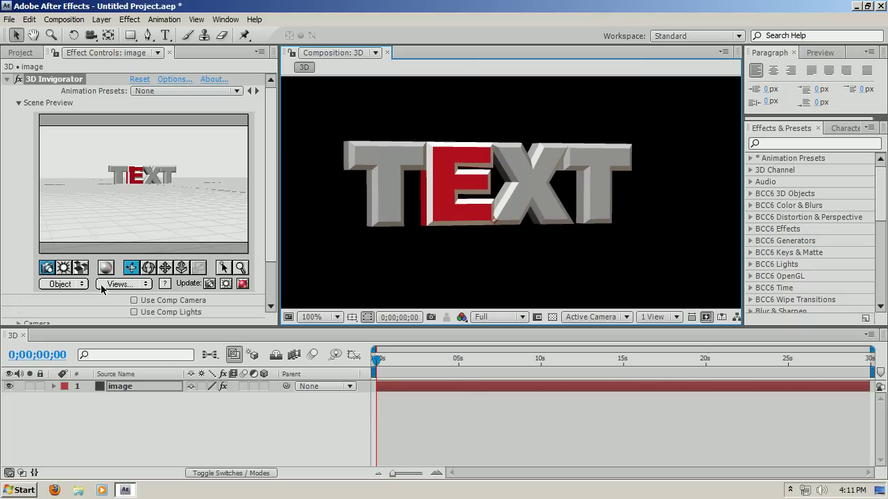
drag(146, 188, 270, 189)
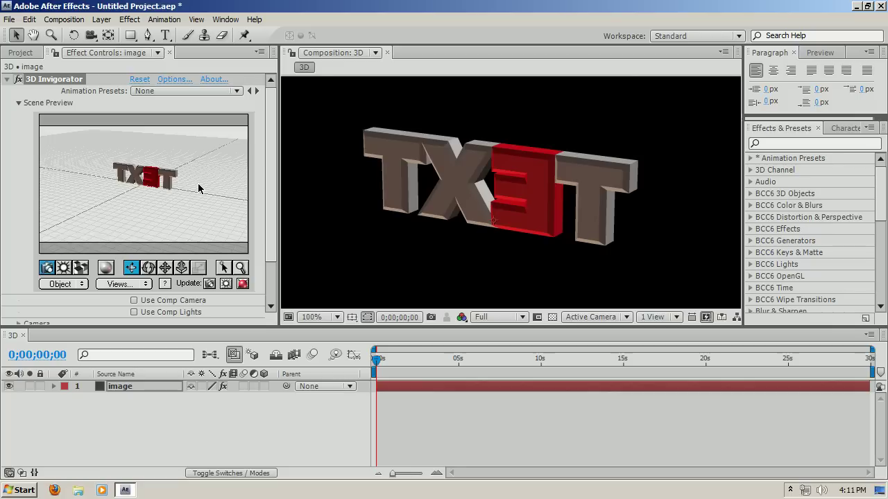
drag(199, 186, 92, 181)
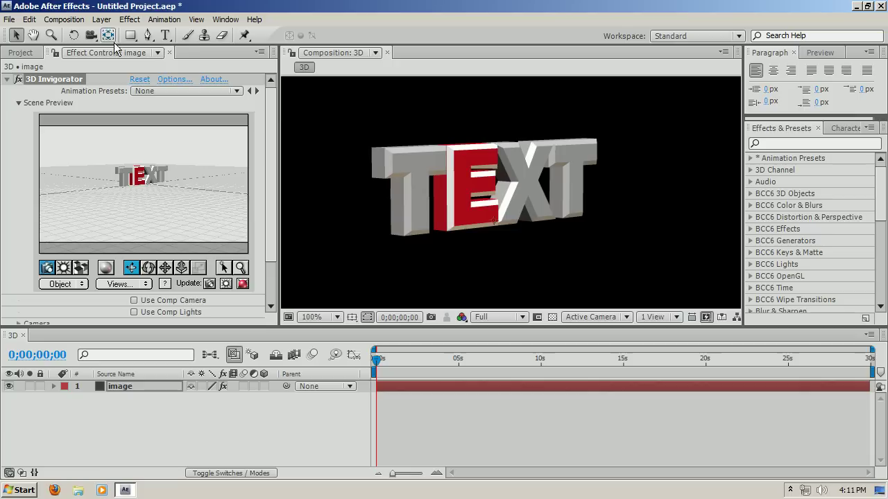
Add a camera layer named camera, then select the image layer with Orbit Camera active.
click(102, 20)
mouse_move(110, 35)
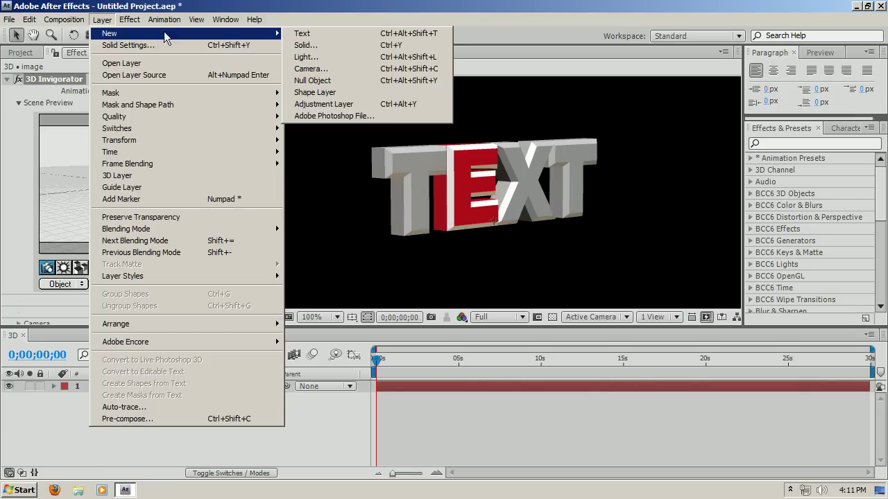
click(318, 68)
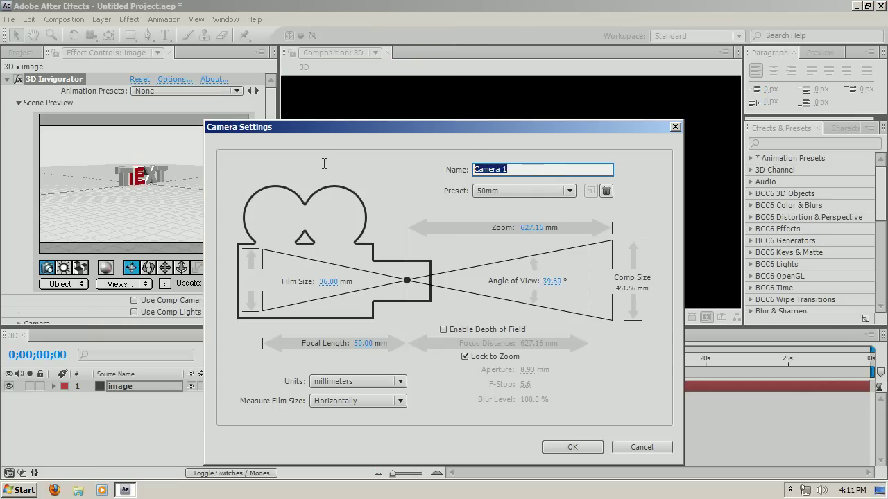
text(ca)
click(566, 444)
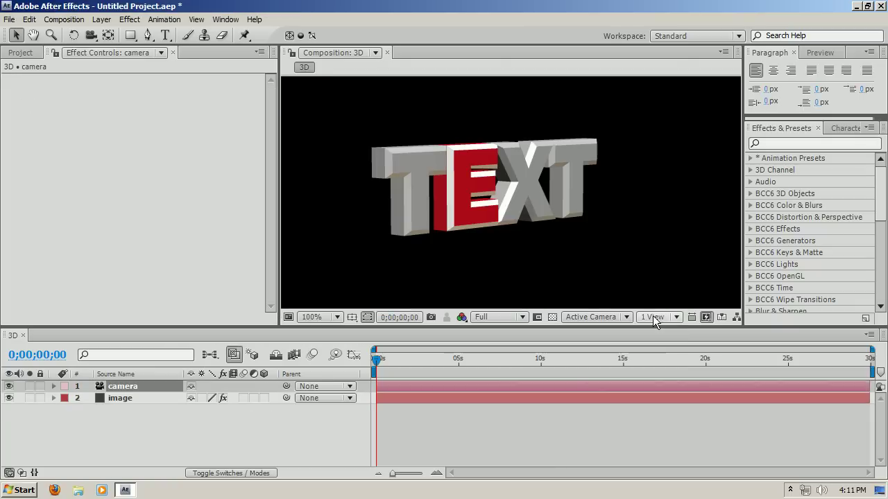
click(90, 35)
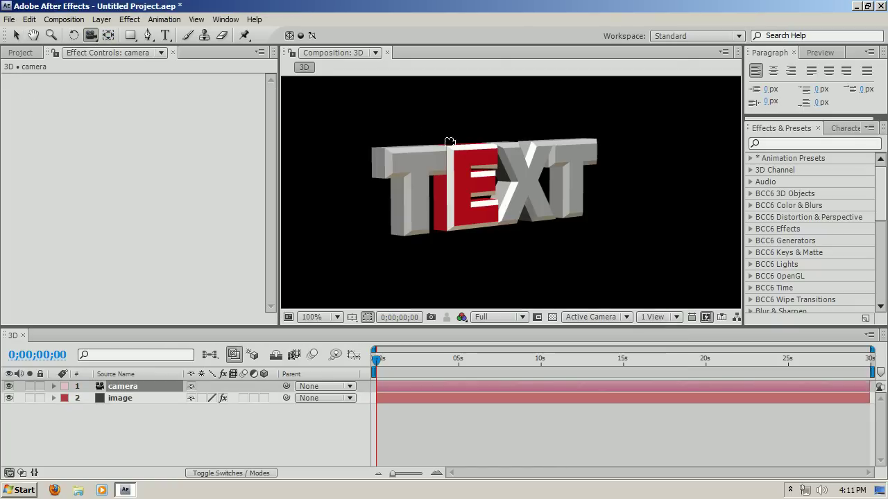
click(498, 163)
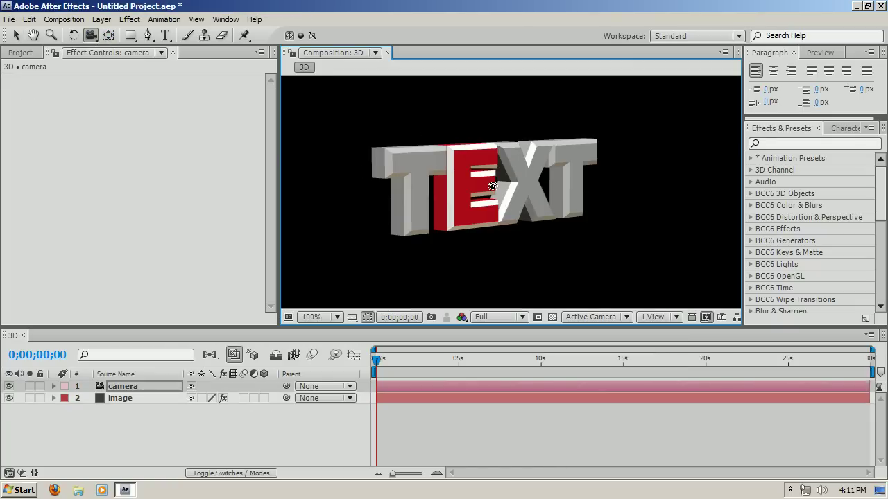
click(148, 397)
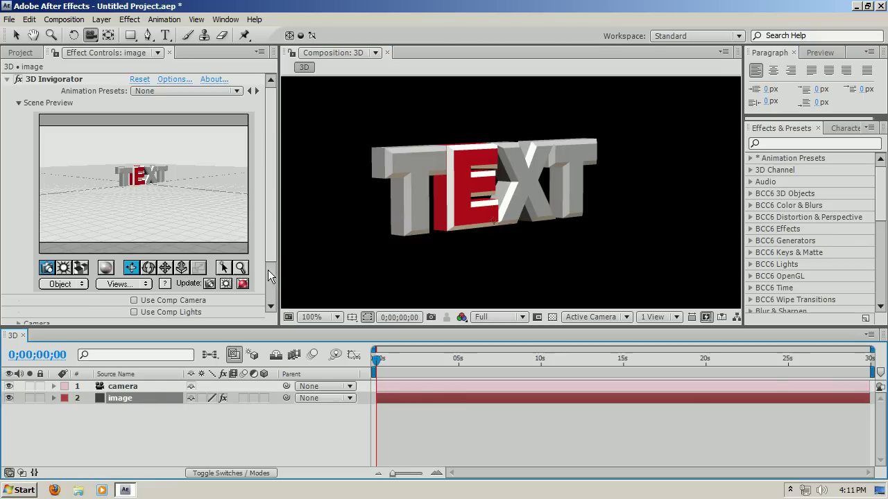
Enable Use Comp Camera, then orbit and dolly the camera to an angled view of TEXT.
click(135, 301)
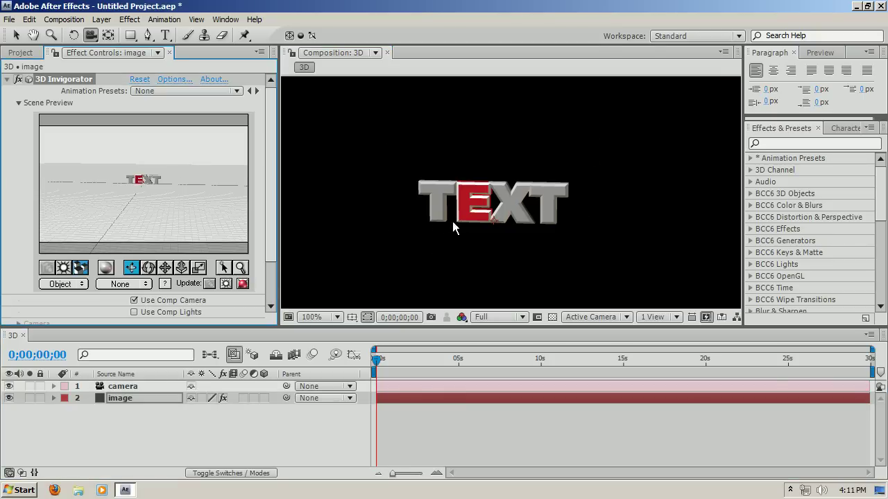
drag(452, 221, 622, 215)
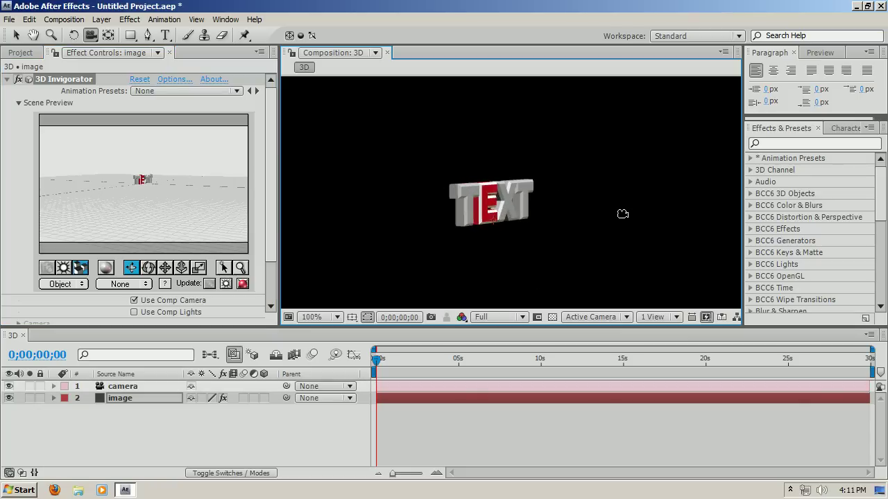
key(c)
key(c)
key(c)
drag(487, 203, 512, 97)
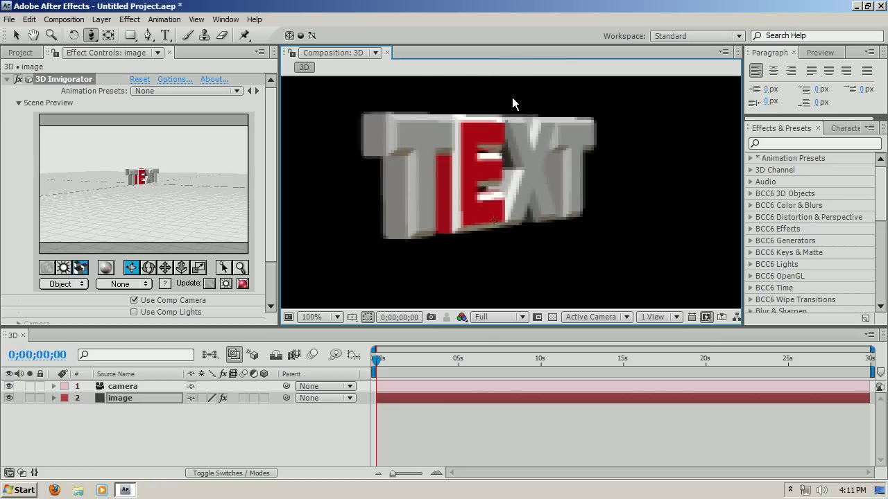
key(c)
key(c)
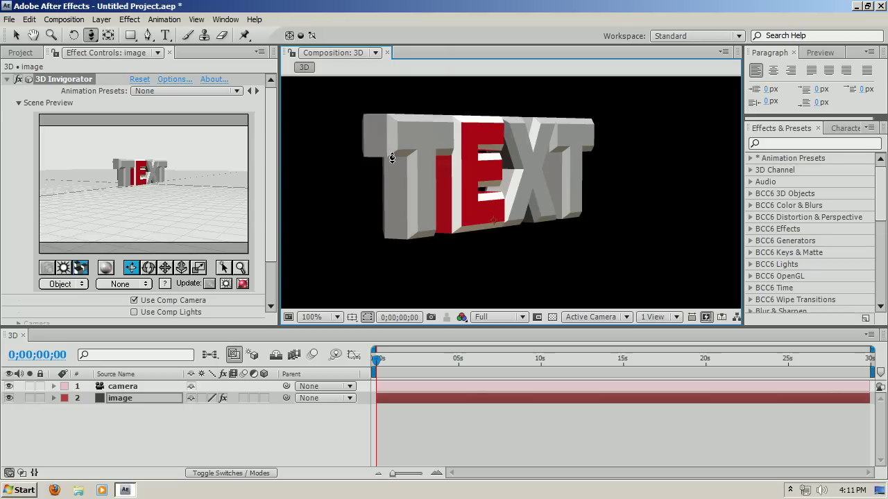
key(c)
mouse_move(394, 163)
mouse_down()
mouse_move(349, 173)
mouse_move(416, 168)
mouse_move(403, 166)
mouse_up()
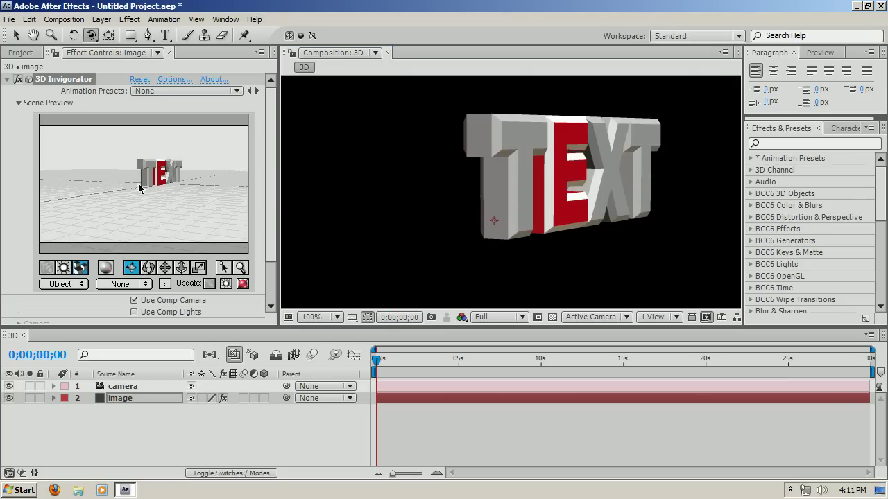
click(167, 176)
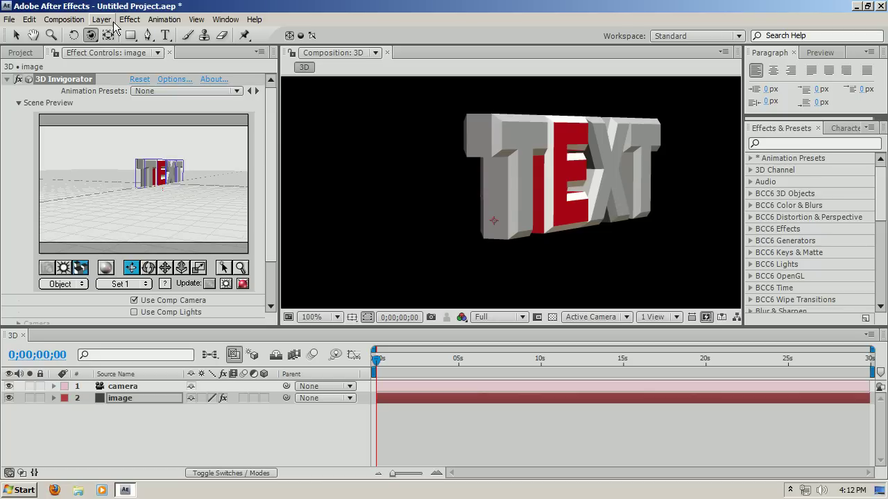
Pan and move the comp camera closer to TEXT, then tilt the TEXT object in Scene Preview.
drag(90, 35, 118, 56)
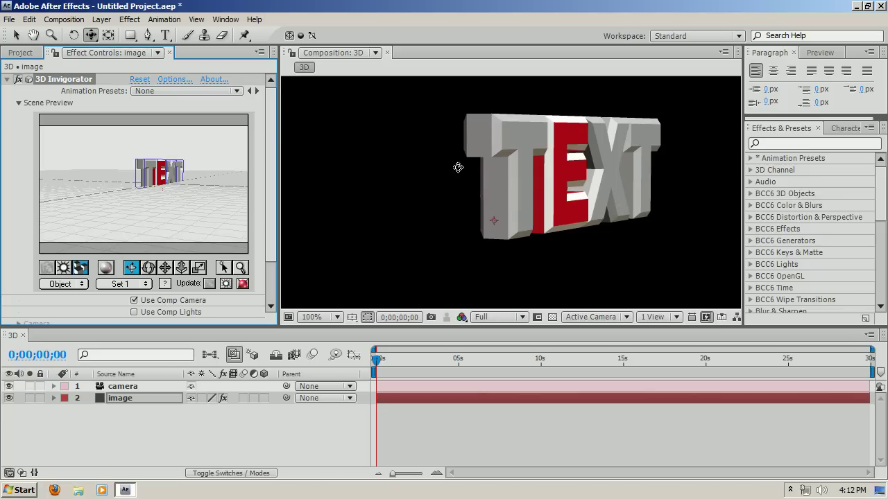
mouse_move(458, 167)
mouse_down()
mouse_move(405, 168)
mouse_move(472, 168)
mouse_up()
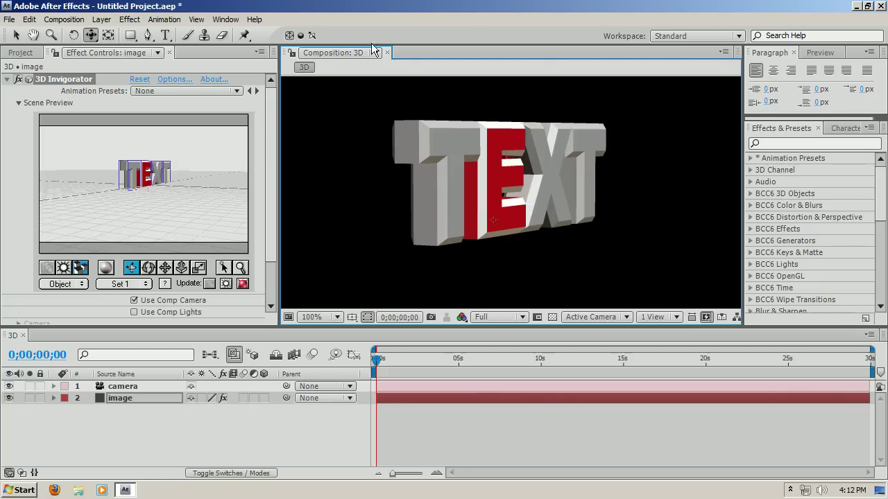
drag(90, 35, 105, 47)
key(c)
mouse_move(560, 176)
mouse_down()
mouse_move(549, 177)
mouse_move(601, 178)
mouse_move(571, 181)
mouse_up()
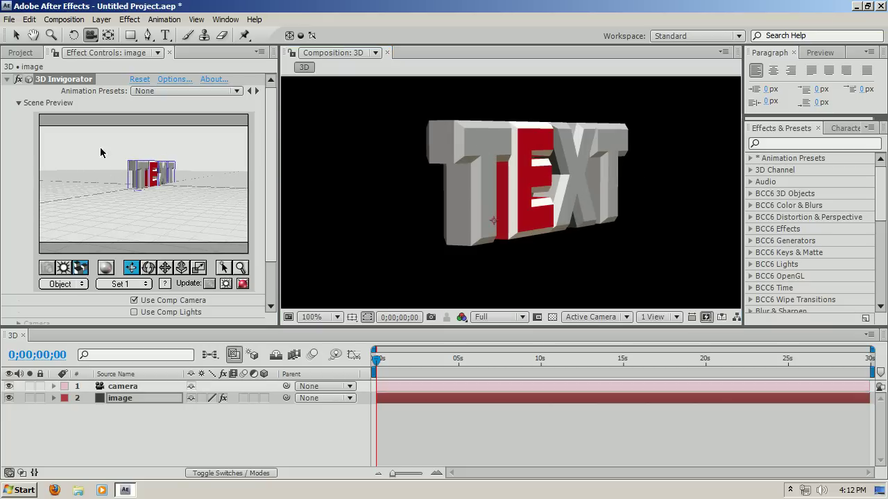
drag(140, 175, 68, 151)
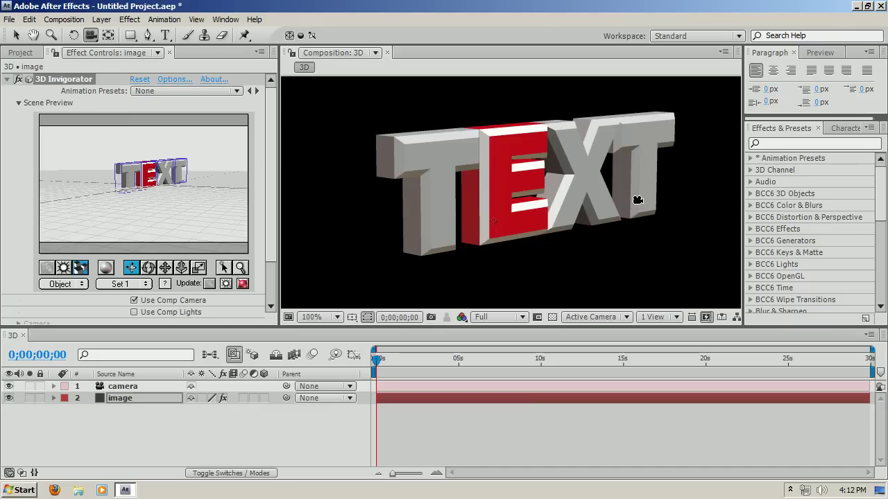
Minimize the After Effects window to the taskbar.
click(861, 7)
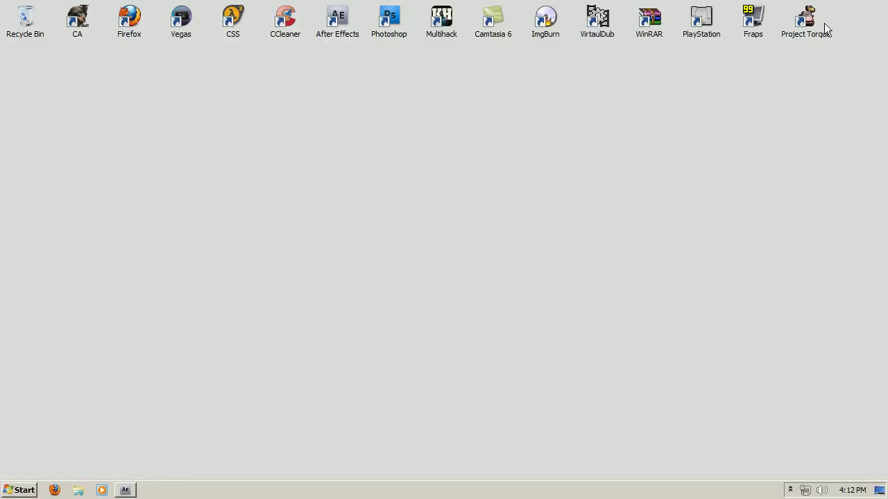